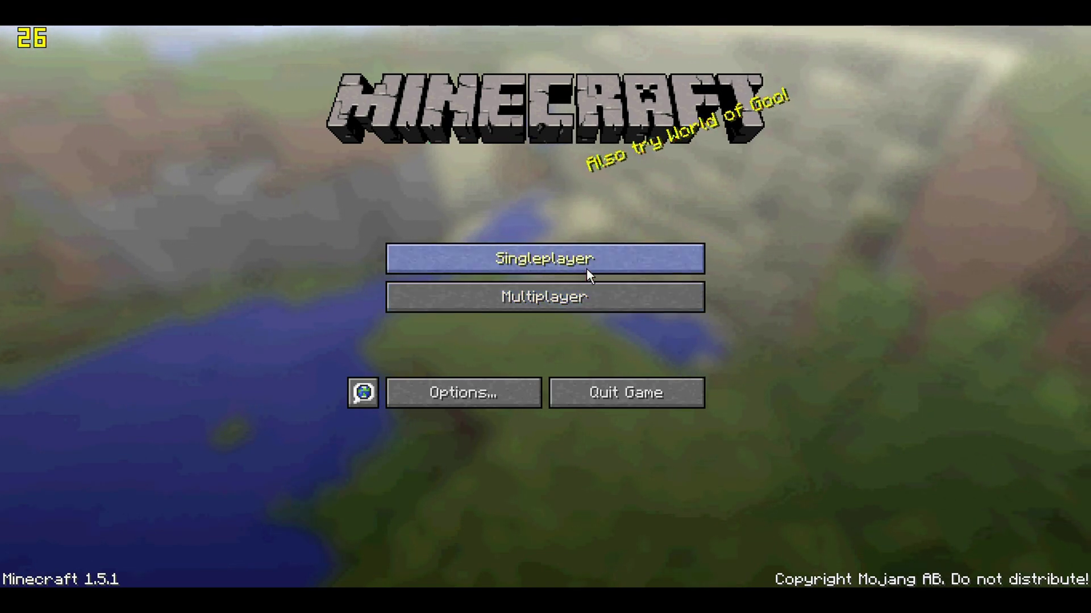
Load the New World save in singleplayer and bring up the game's video settings.
left_click(571, 260)
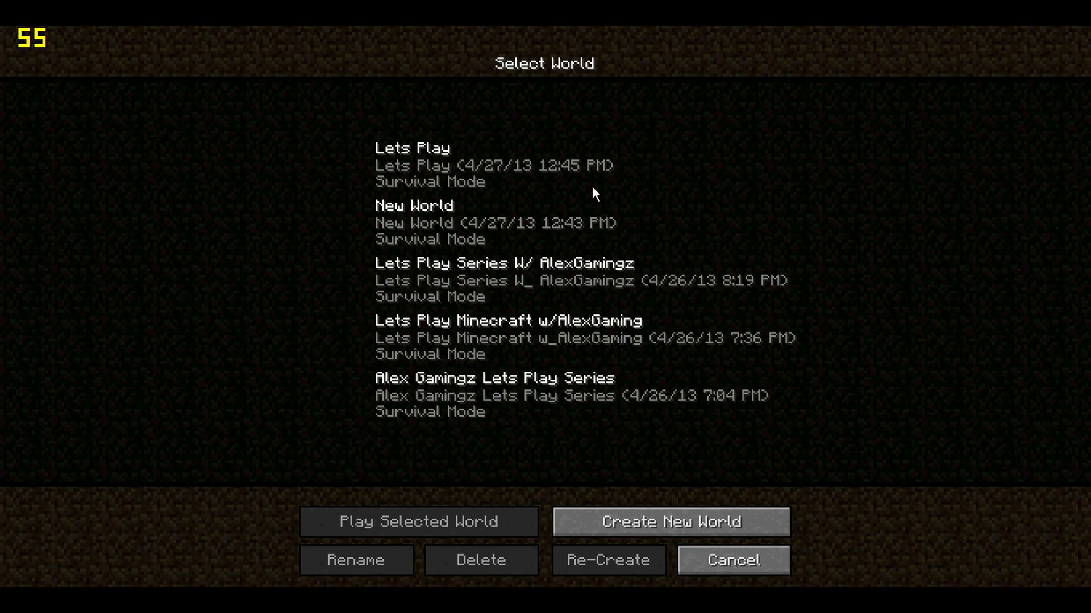
double_click(590, 220)
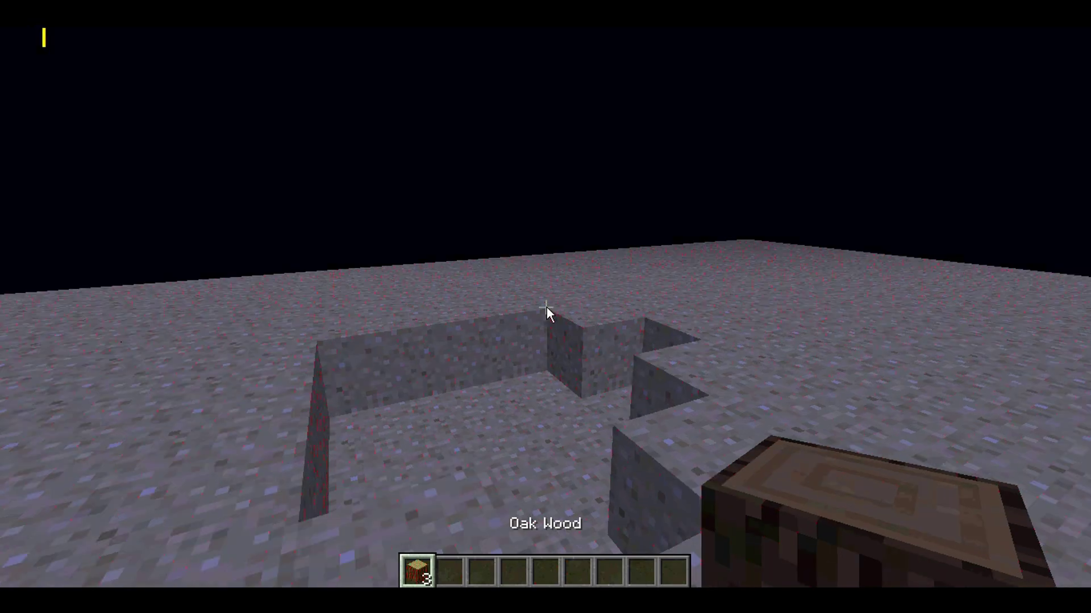
key("Escape")
left_click(508, 320)
left_click(482, 288)
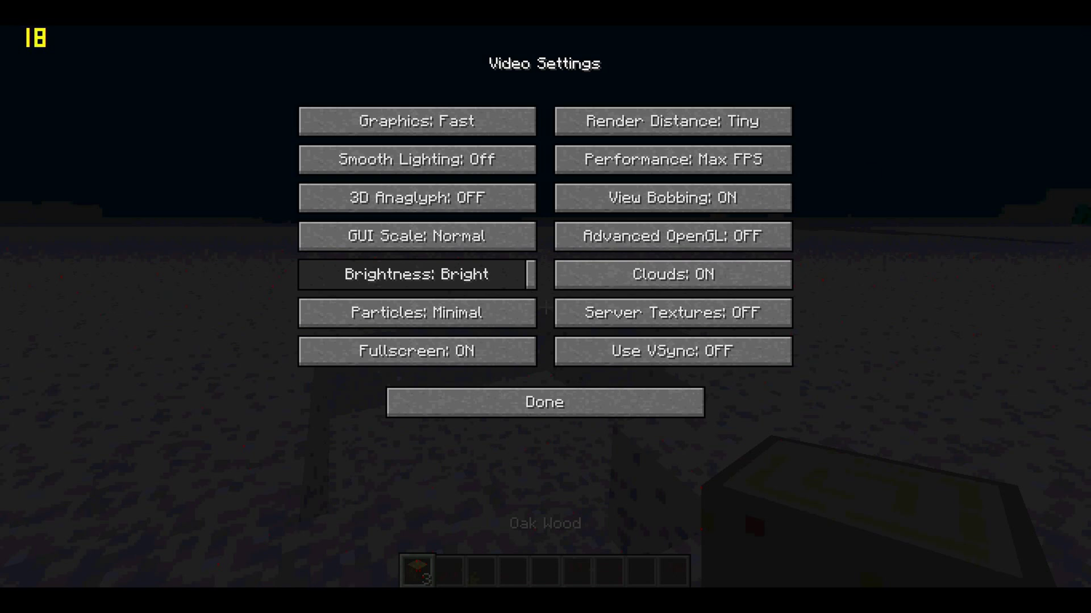
Switch to the Chrome browser, go to optifined.net and follow the title link to the OptiFine forum topic.
key("alt+Tab")
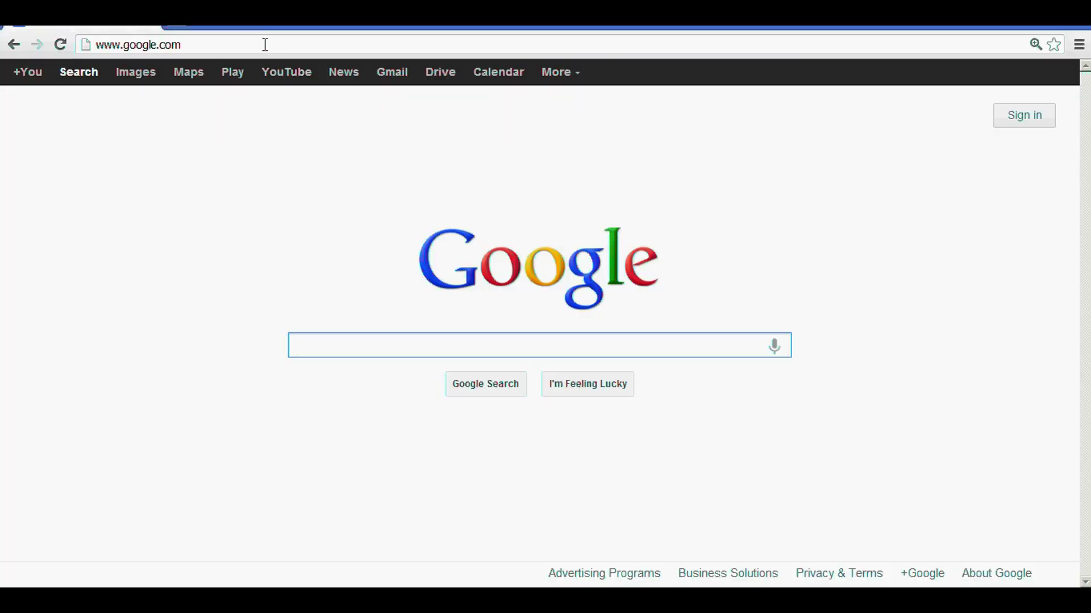
left_click(265, 45)
key("BackSpace")
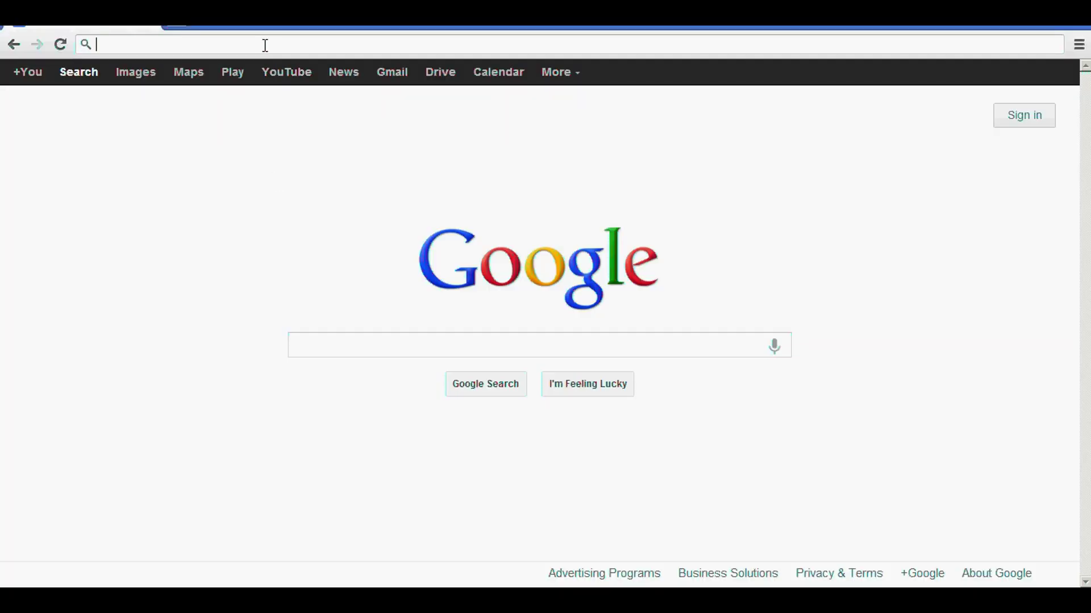
type("optifi")
key("Return")
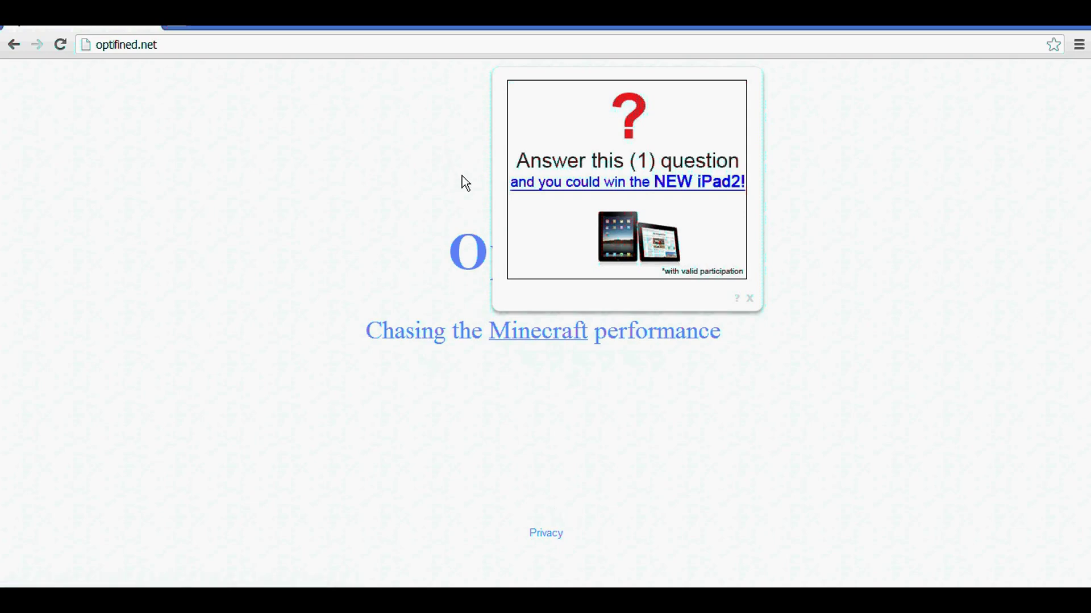
left_click(455, 257)
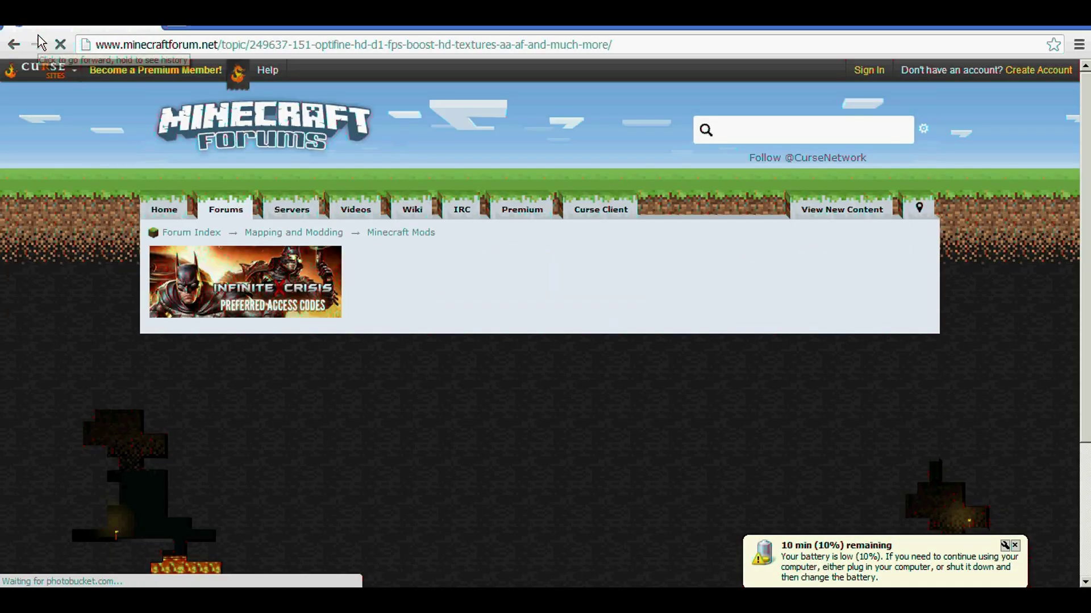
Go to the optifined.net download page for OptiFine_1.5.1_HD_D1.zip.
left_click(126, 47)
type("optifined.net")
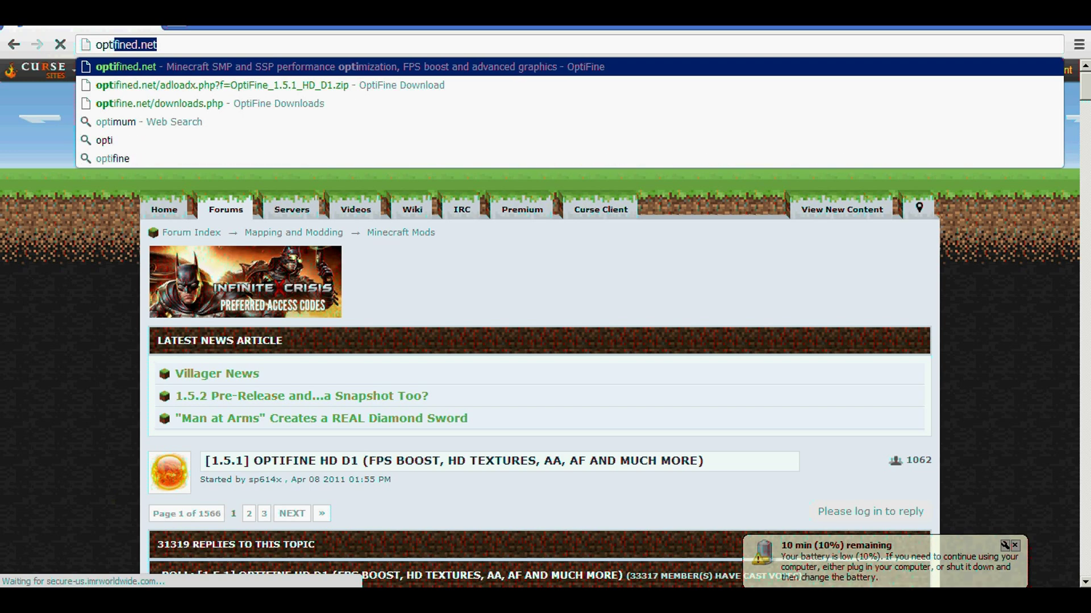
key("Down")
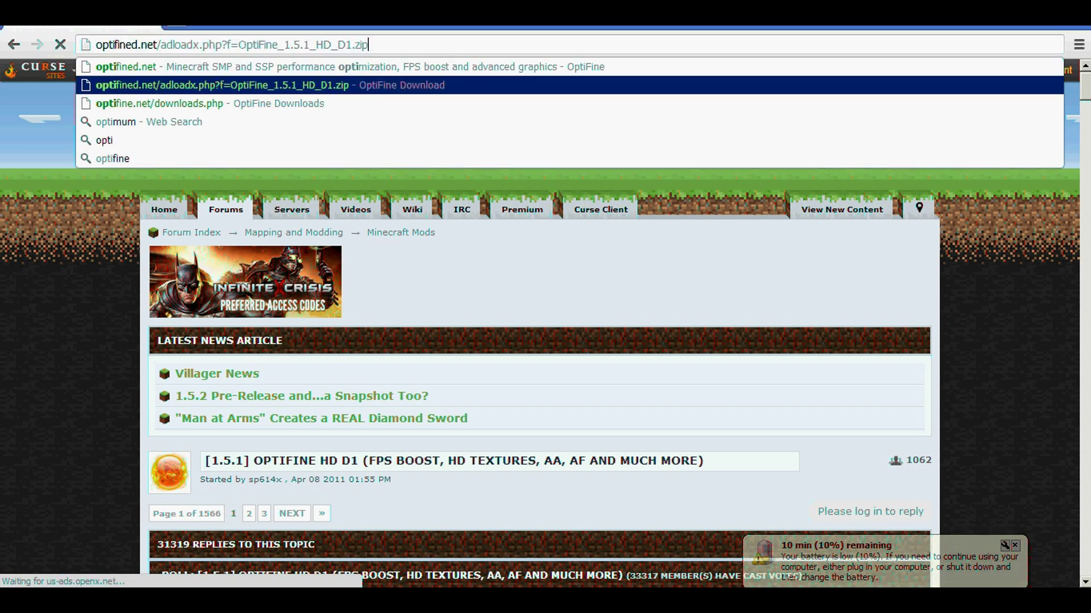
key("Return")
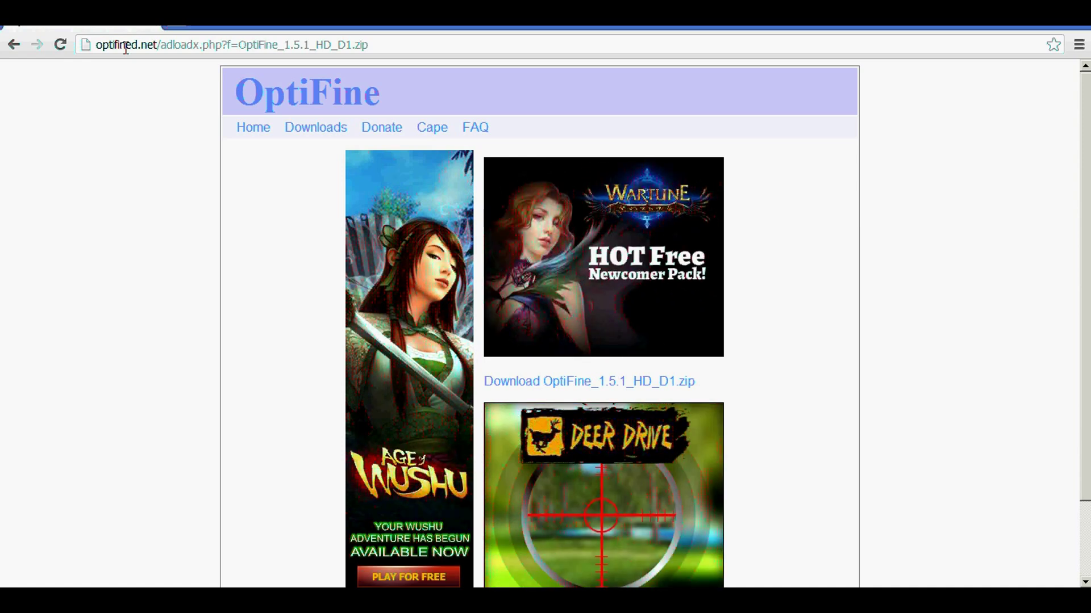
scroll(126, 48, "down", 1)
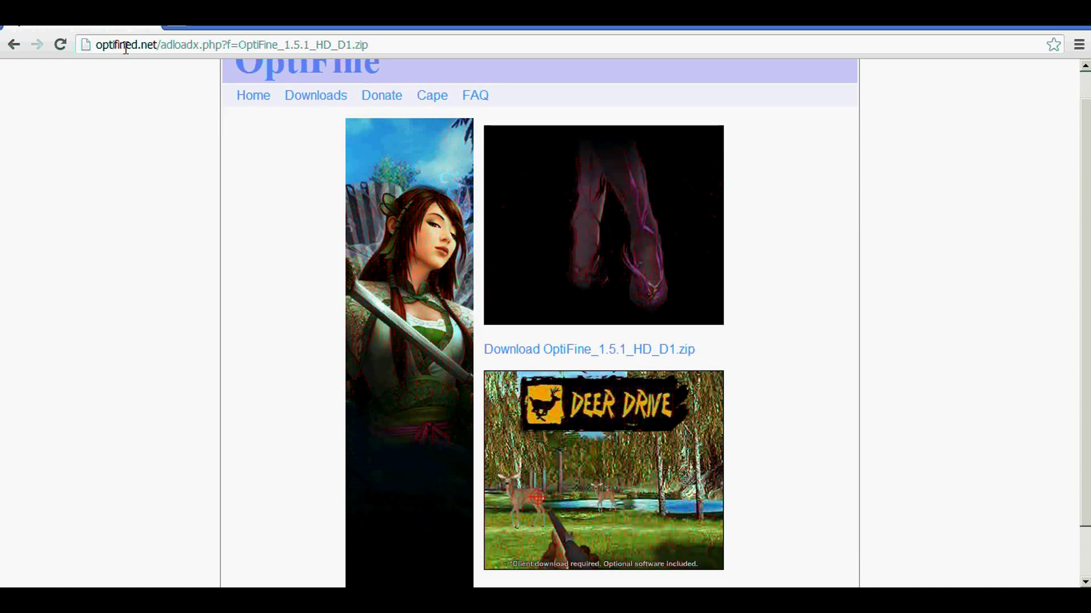
scroll(126, 47, "up", 1)
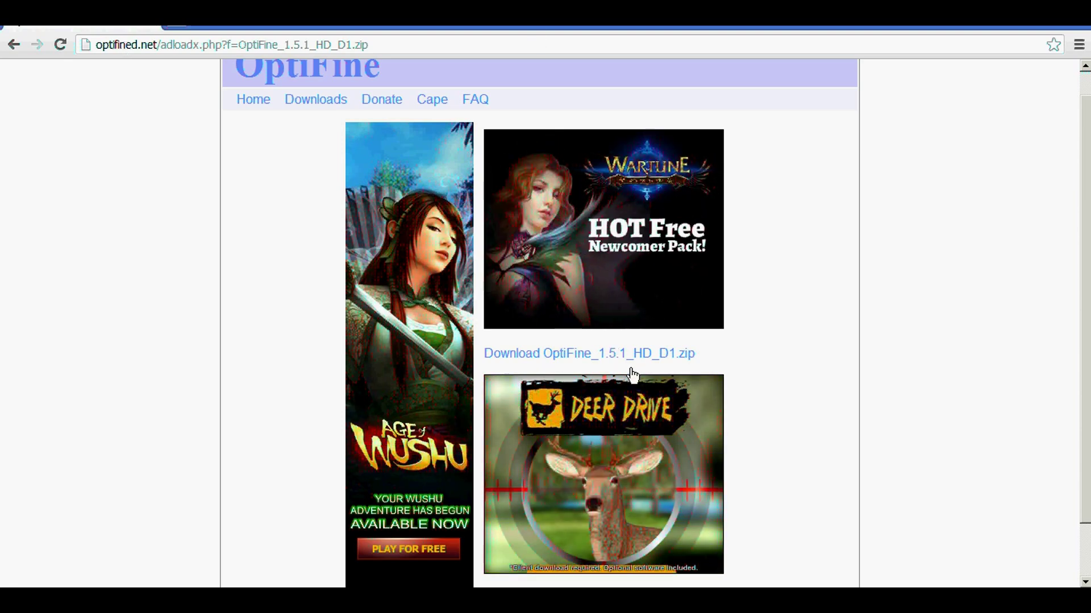
Search the computer for optifine and open the OptiFine_1.5.1_HD_D1 archive in WinRAR.
left_click(13, 600)
type("optifine")
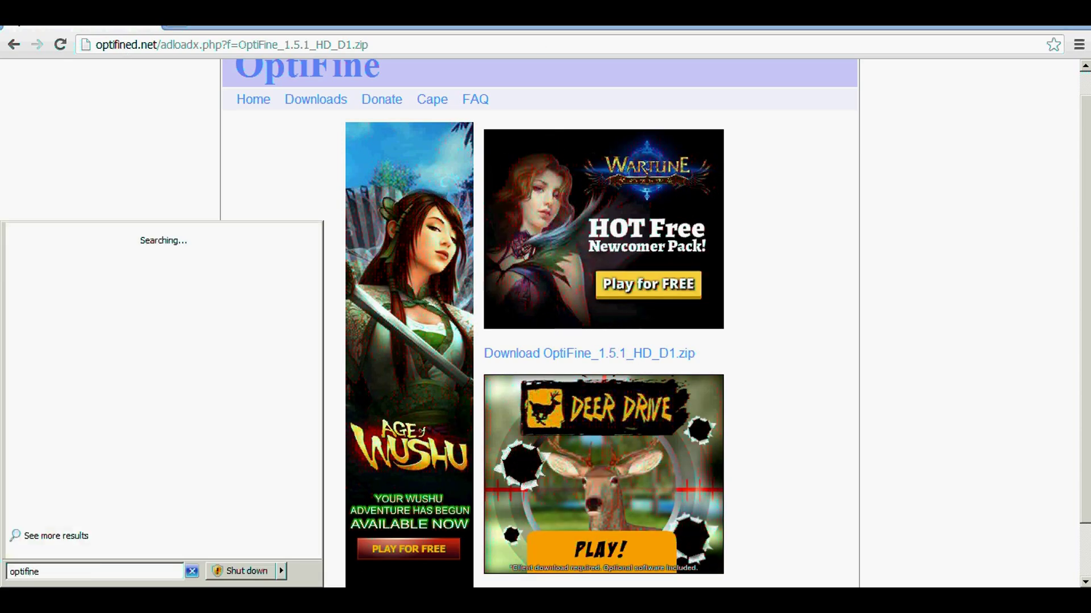
key("Down")
key("Down")
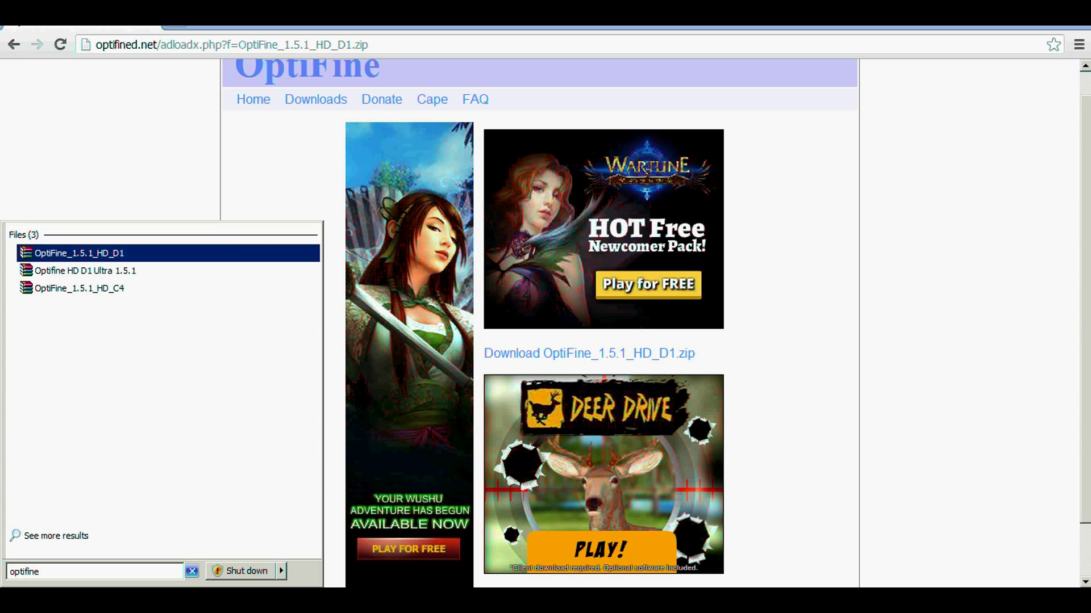
key("Up")
key("Return")
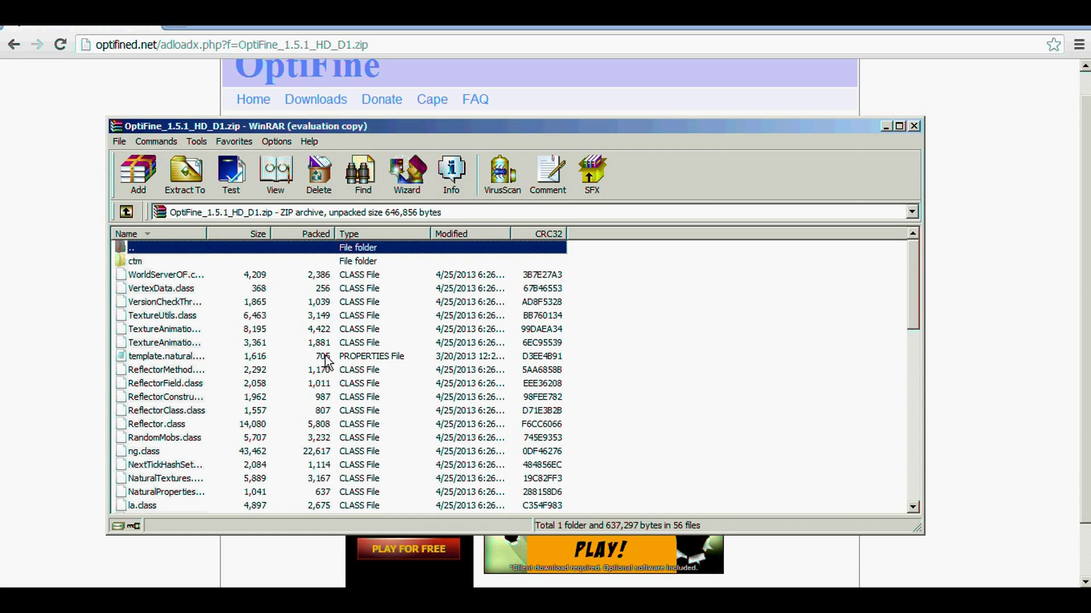
Open minecraft.jar from the .minecraft\bin folder under %appdata% in WinRAR and close the folder window.
key("super")
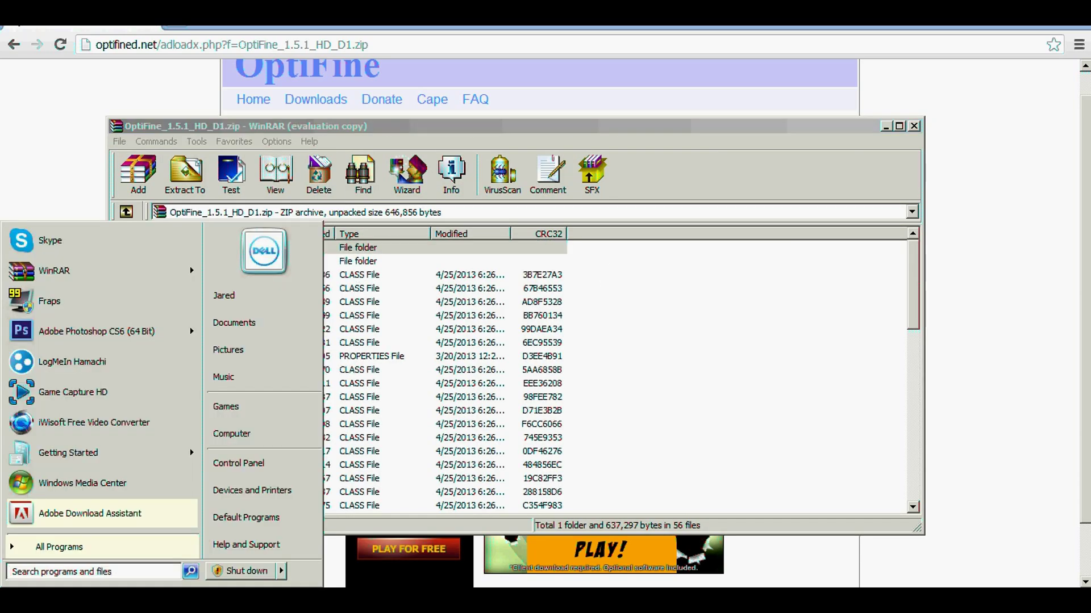
type("%appdata%")
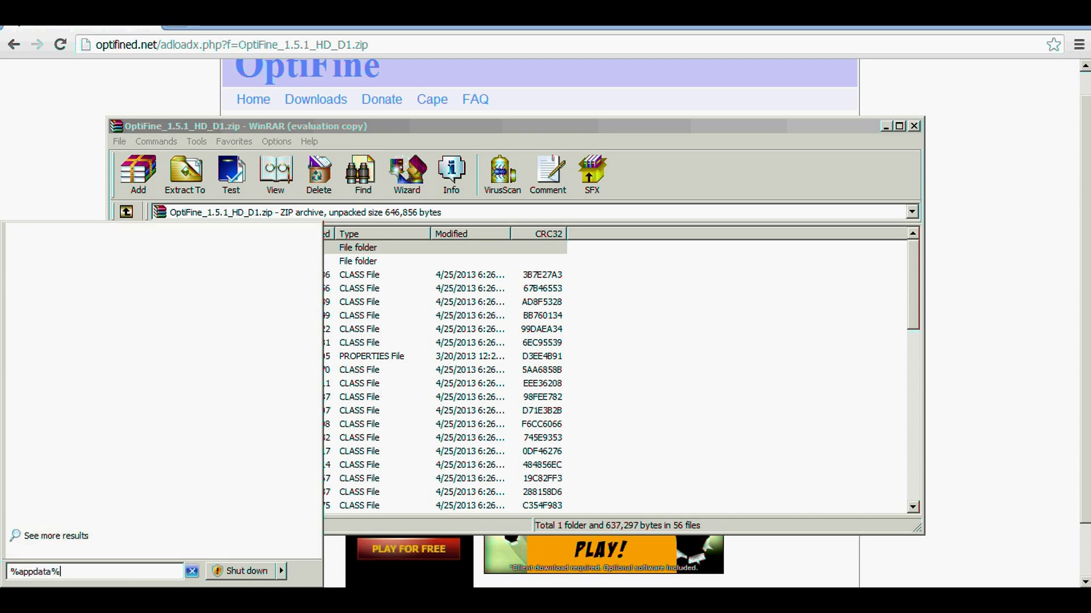
key("Return")
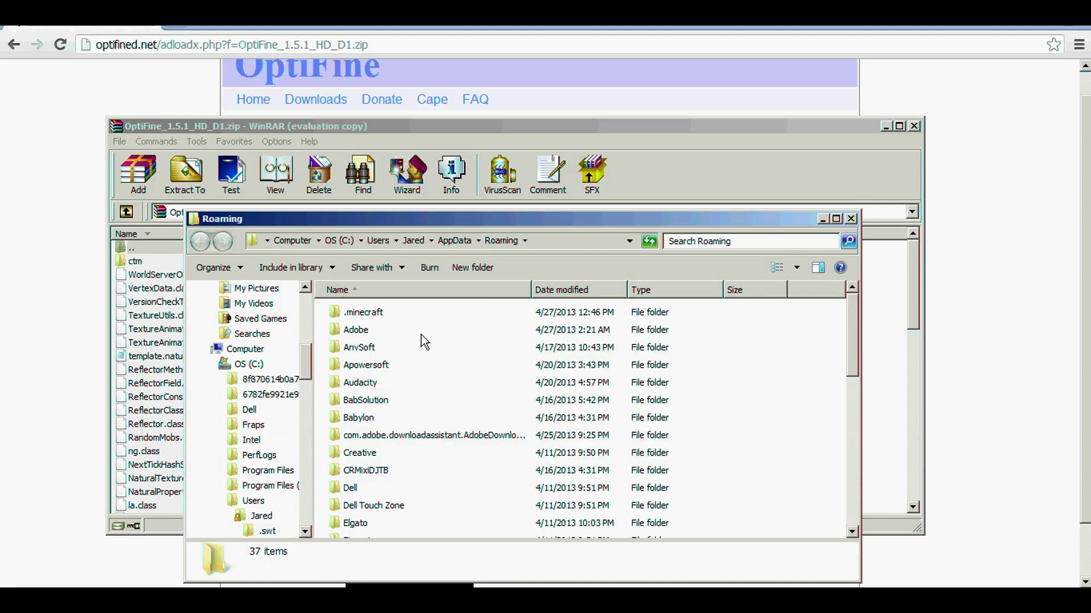
double_click(408, 317)
double_click(397, 311)
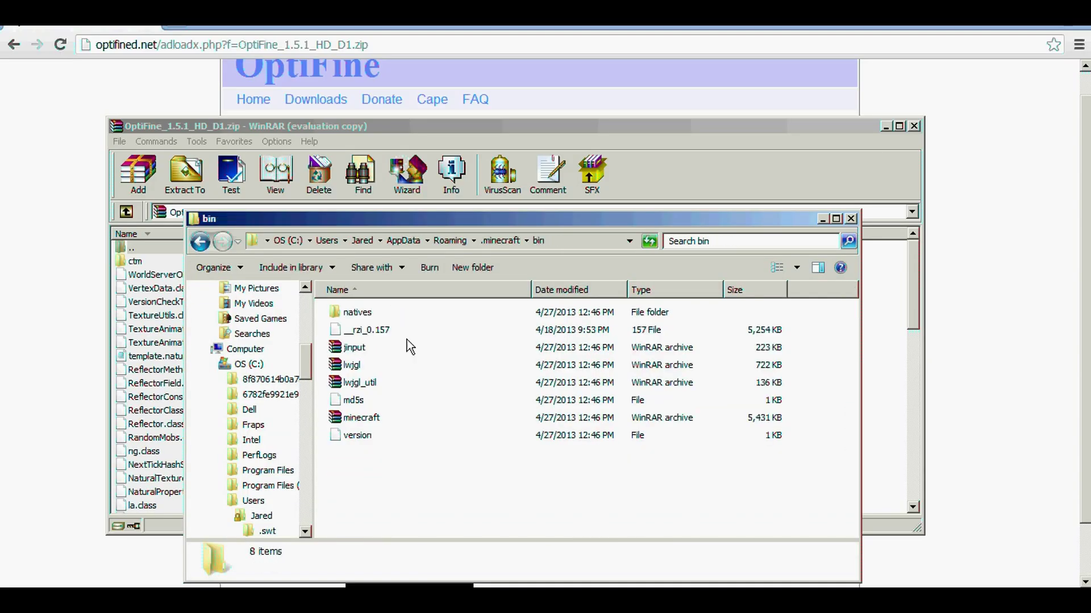
double_click(424, 417)
left_click_drag(859, 140, 866, 247)
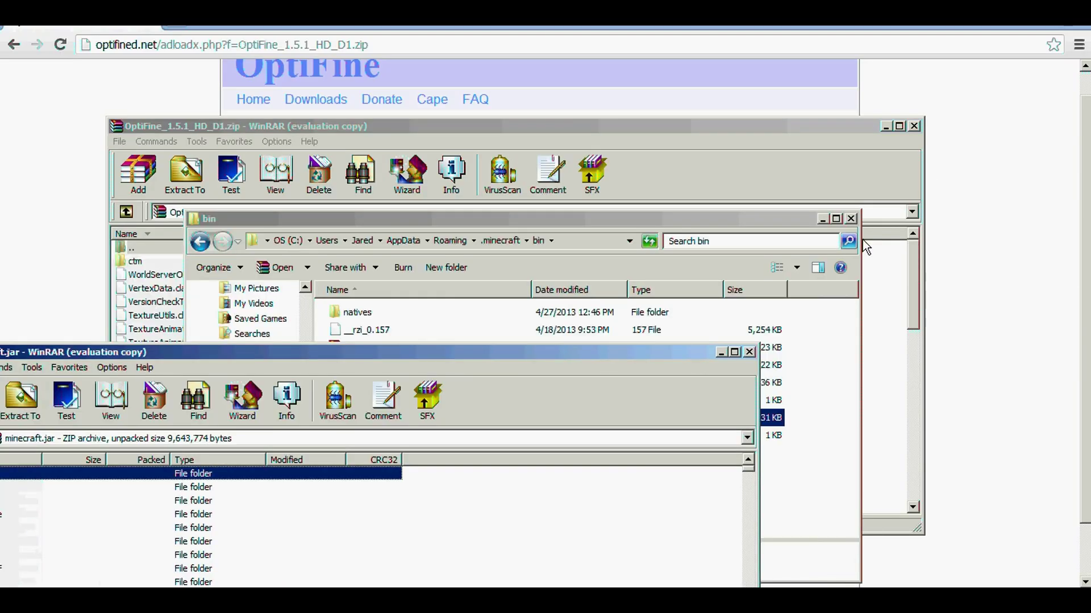
left_click(850, 219)
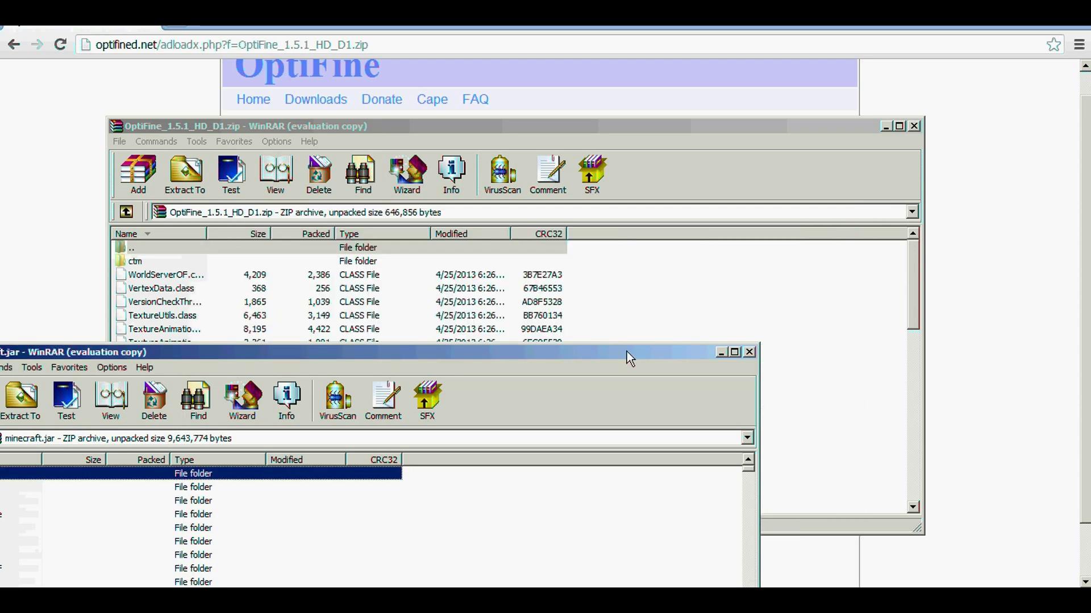
Add all files from the OptiFine archive to minecraft.jar, using ZIP format and the Add and replace files mode.
left_click_drag(629, 358, 602, 489)
left_click_drag(580, 288, 691, 308)
left_click_drag(587, 287, 585, 596)
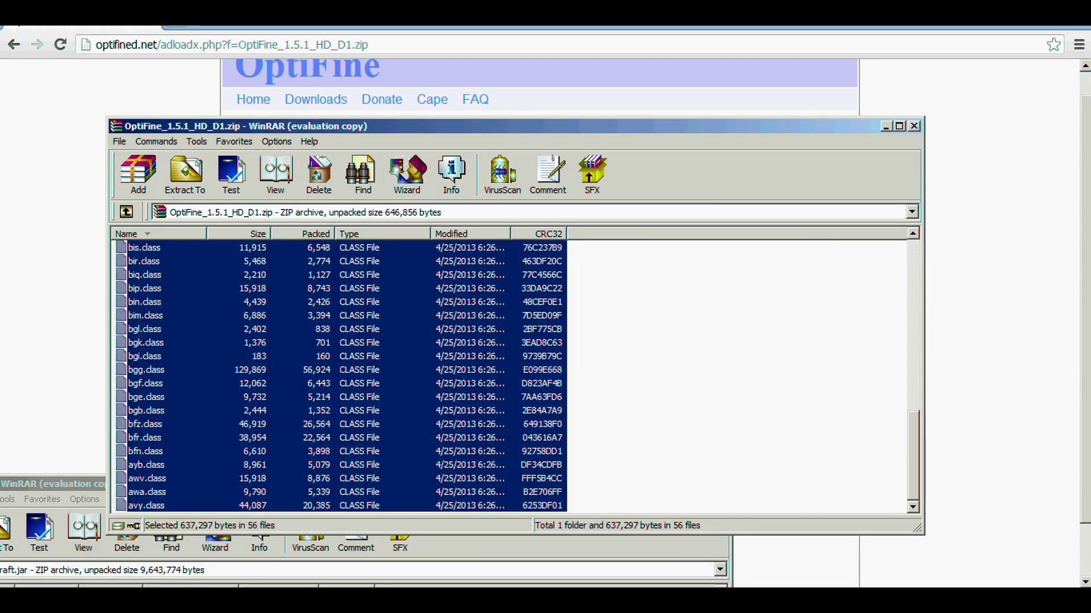
left_click_drag(37, 479, 128, 296)
left_click_drag(229, 280, 366, 305)
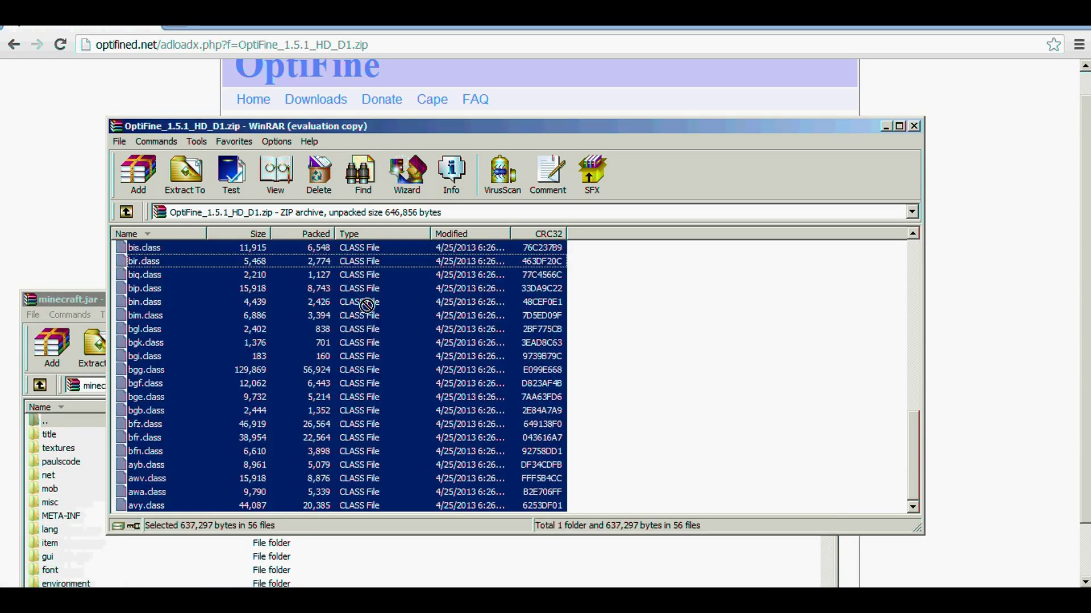
left_click_drag(823, 583, 807, 564)
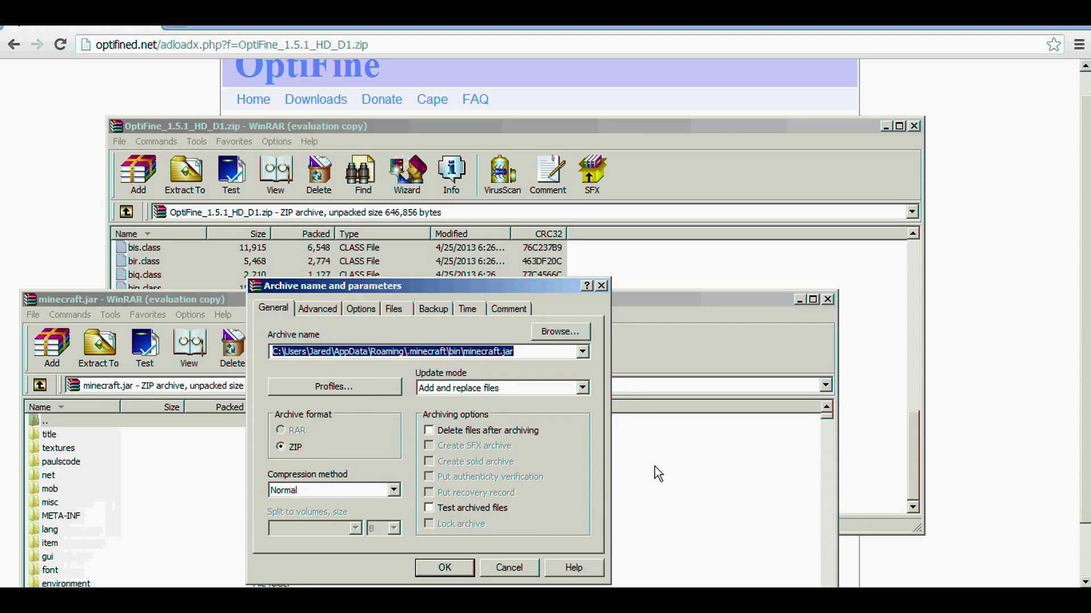
left_click(431, 574)
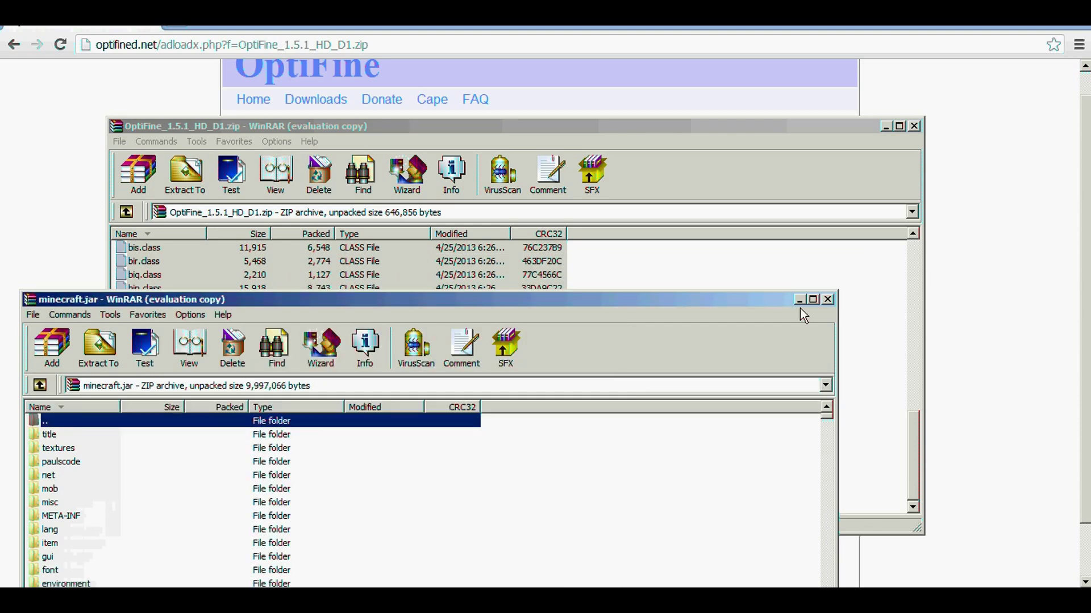
Close both the minecraft.jar and OptiFine archives, and close the Minecraft Launcher.
left_click(829, 299)
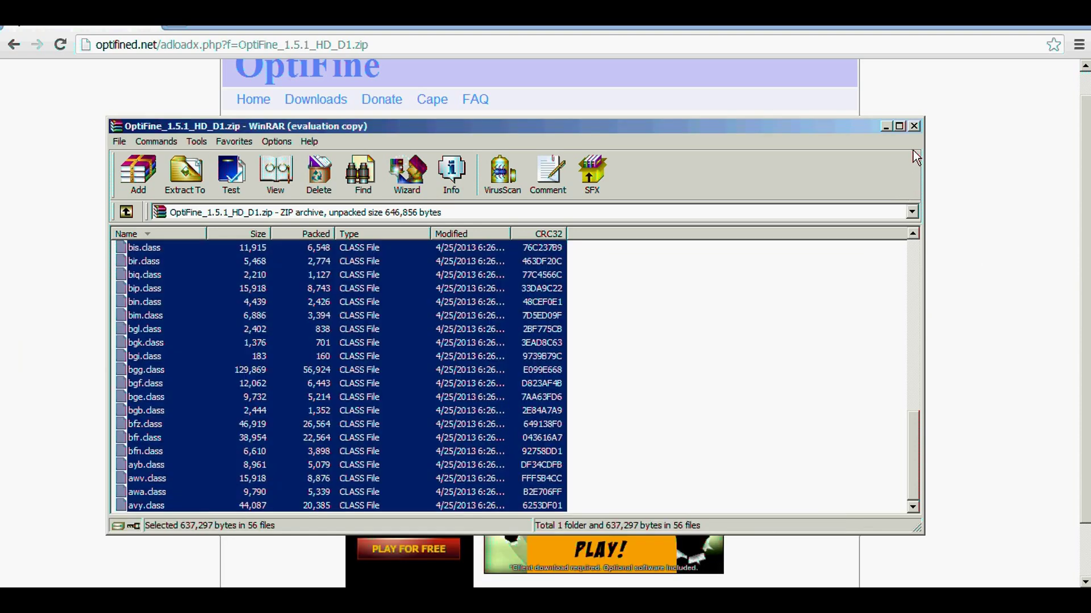
left_click(913, 126)
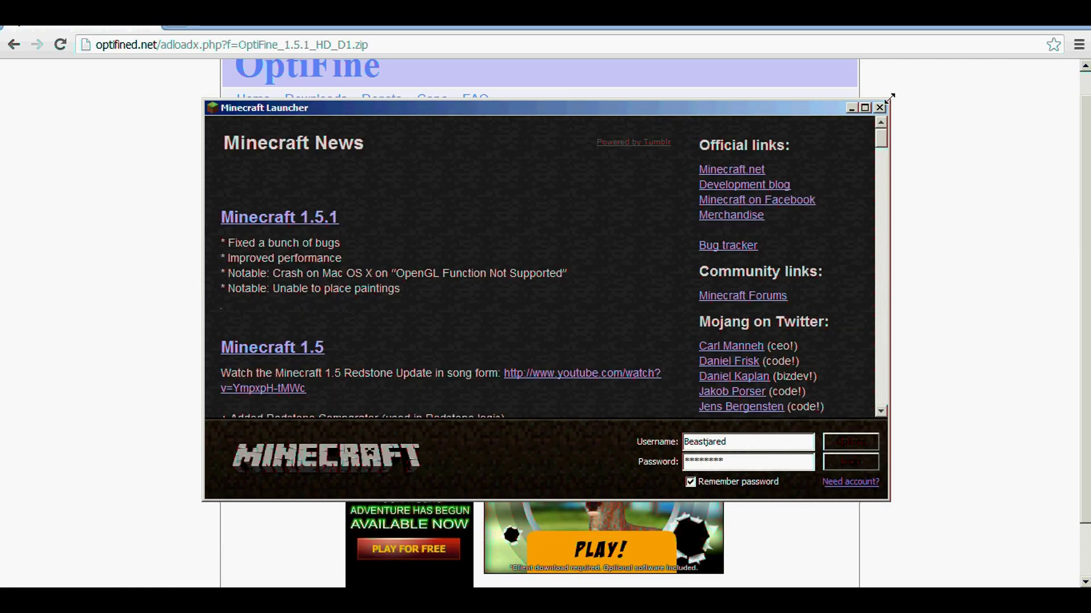
left_click(879, 108)
Go back to .minecraft\bin through %appdata% and reopen minecraft.jar in WinRAR.
key("super")
type("%appdata%")
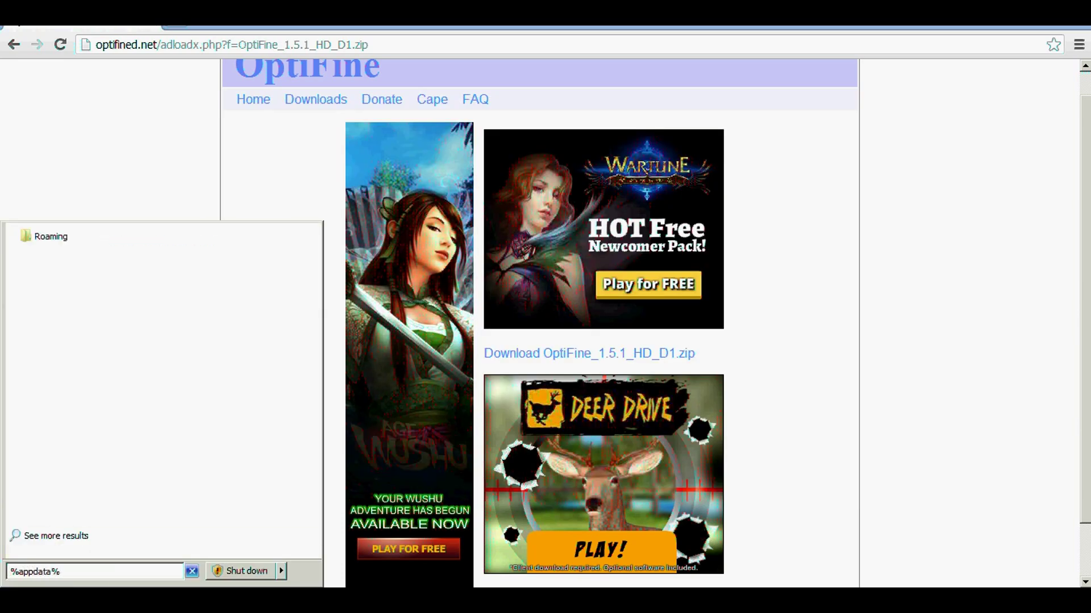
key("Down")
key("Return")
double_click(406, 314)
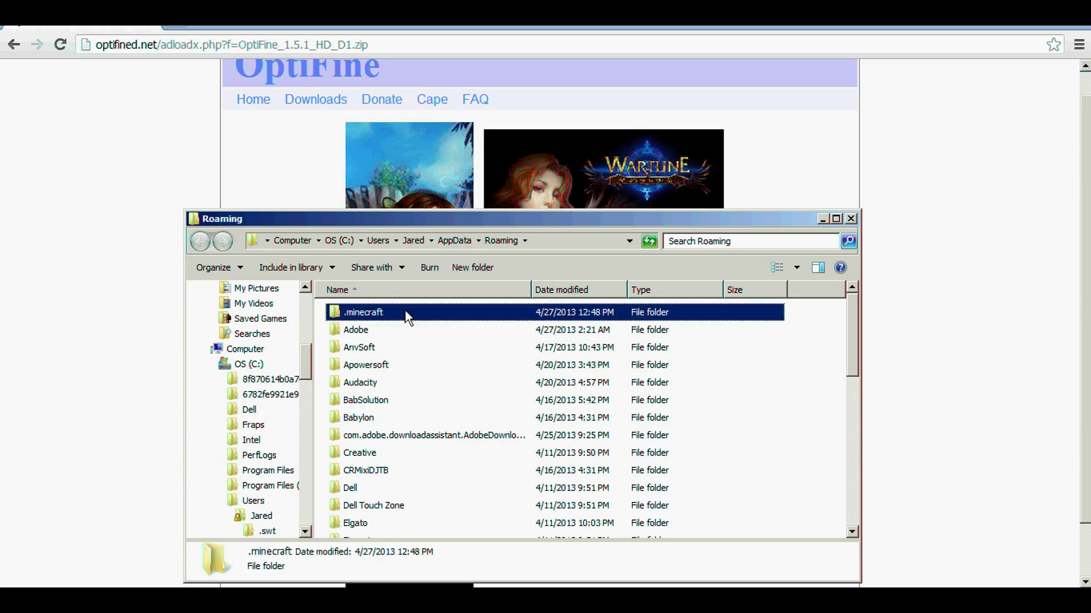
double_click(406, 314)
double_click(419, 419)
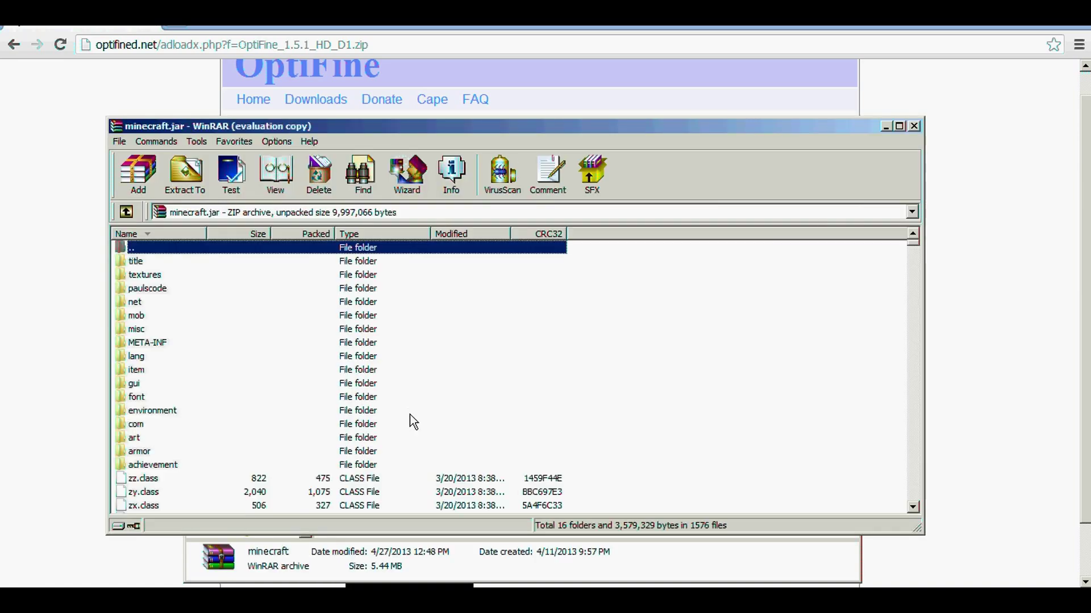
Delete the META-INF folder from minecraft.jar.
left_click(258, 343)
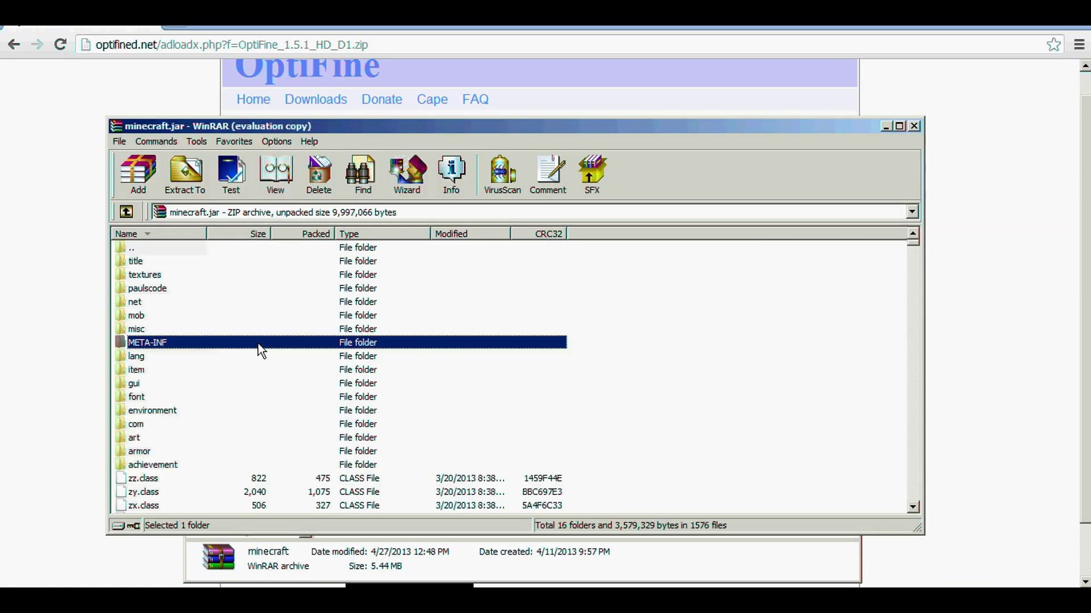
right_click(259, 344)
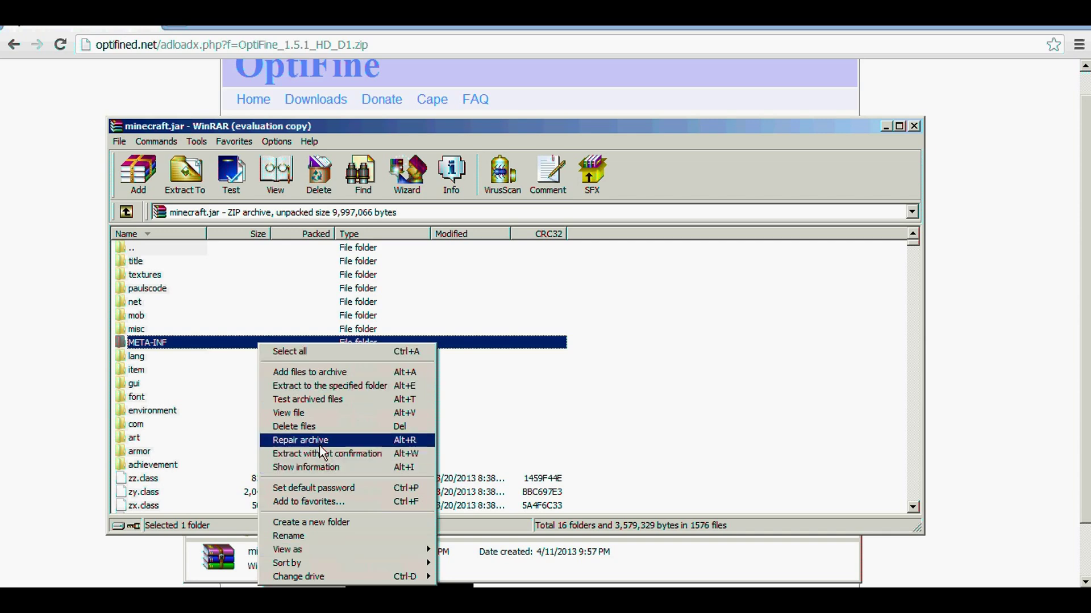
left_click(316, 427)
left_click(548, 354)
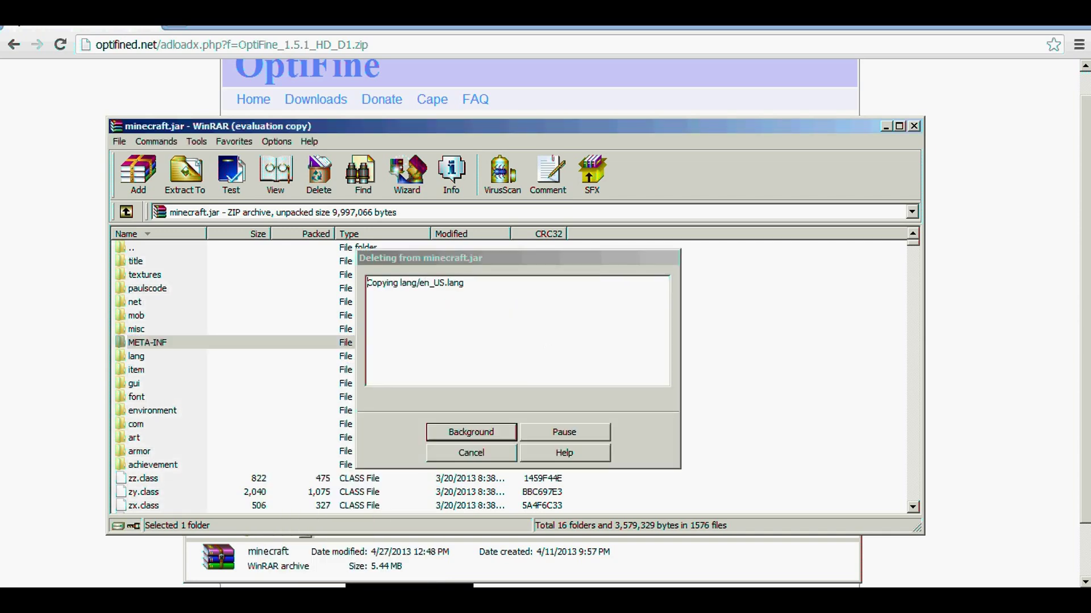
Open the OptiFine_1.5.1_HD_D1 archive through a file search and add all its files to minecraft.jar as ZIP, with Add and replace files.
key("super")
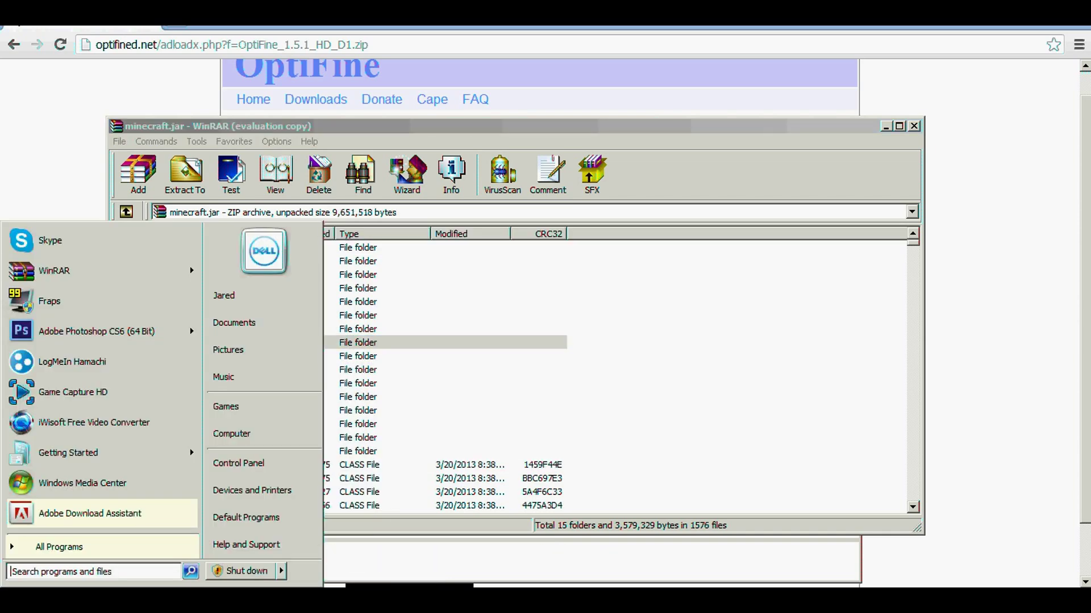
type("Op")
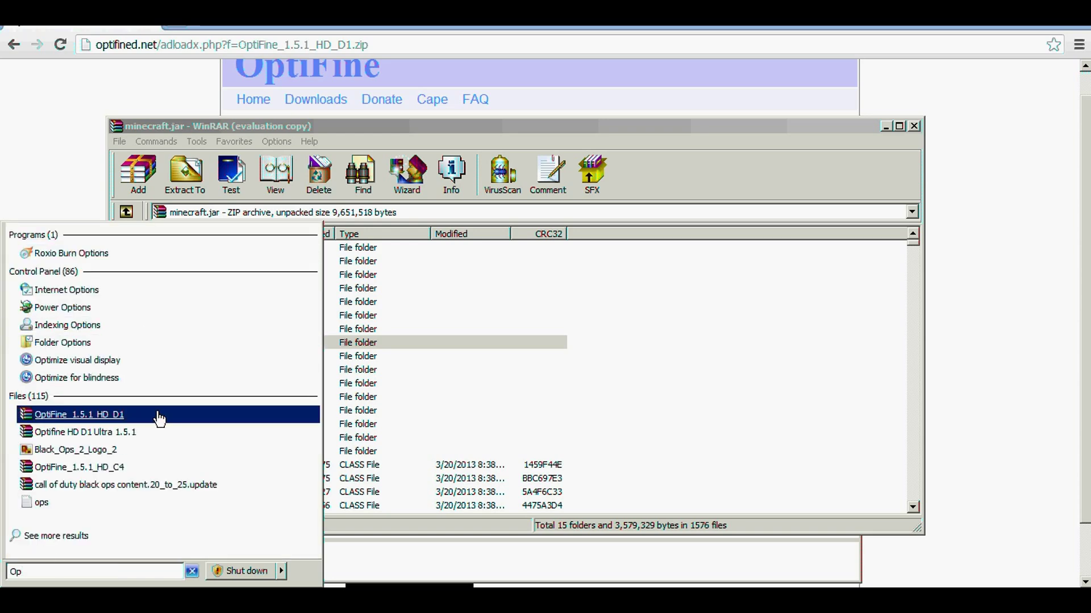
left_click(159, 418)
key("ctrl+a")
scroll(486, 193, "down", 12)
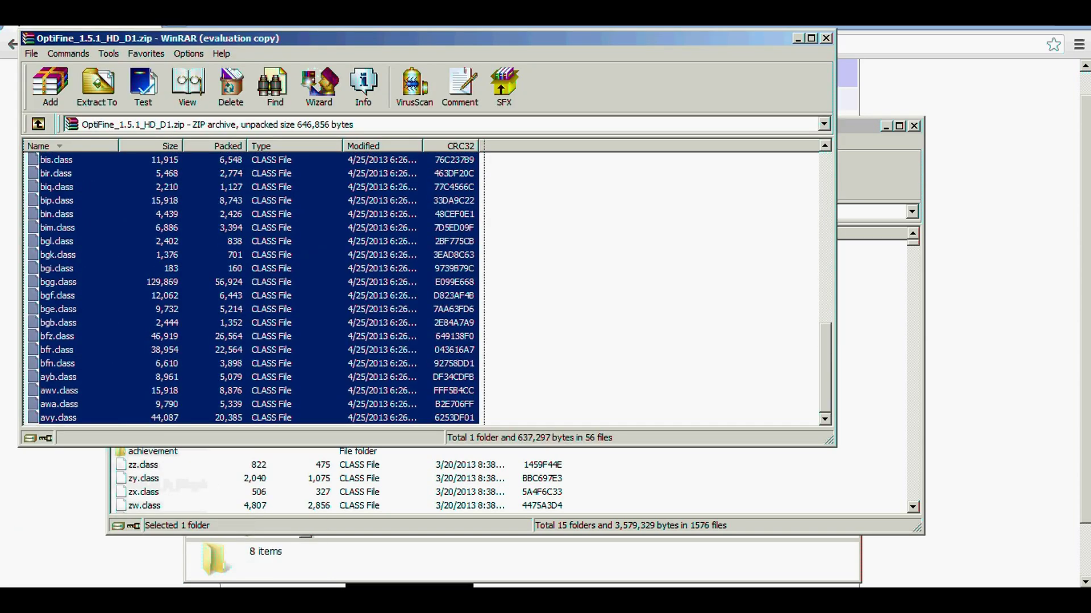
left_click_drag(272, 295, 802, 365)
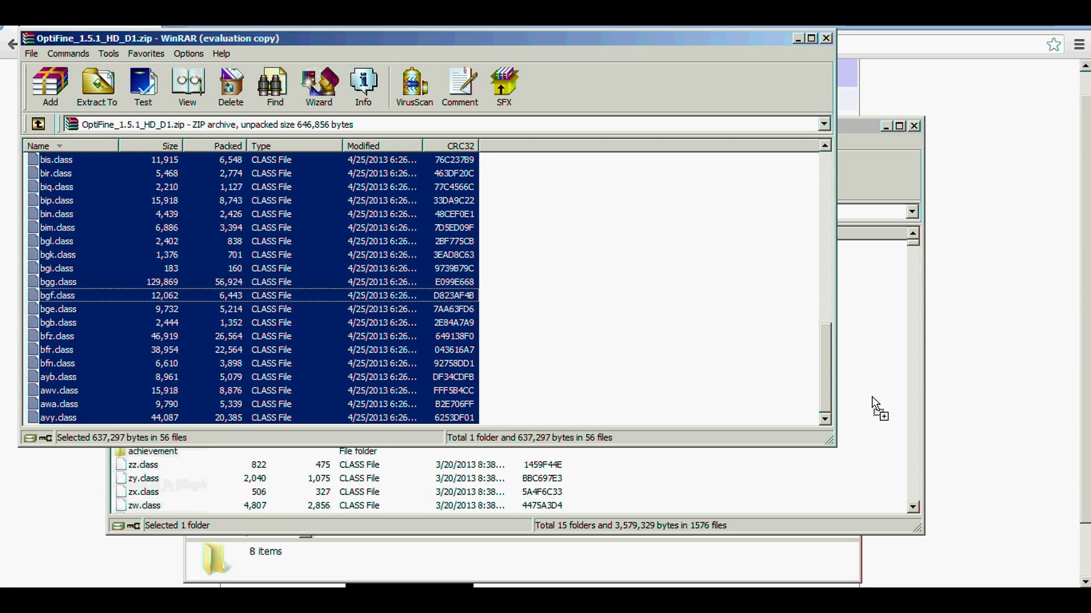
left_click_drag(873, 397, 873, 398)
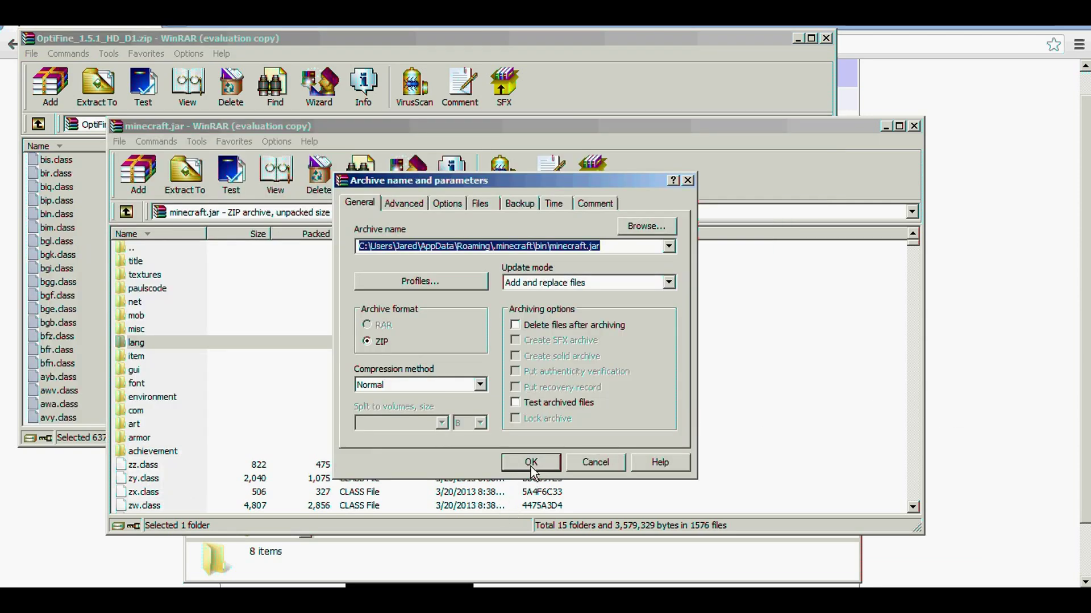
left_click(531, 466)
Close the minecraft.jar and OptiFine archives and the .minecraft\bin folder window.
left_click(914, 126)
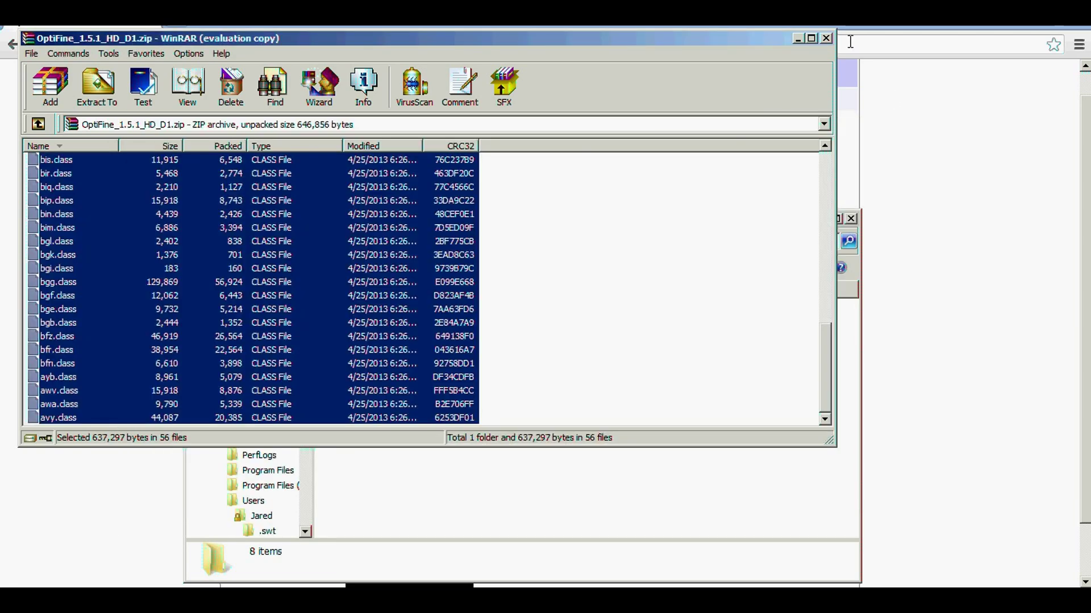
left_click(827, 38)
left_click(851, 219)
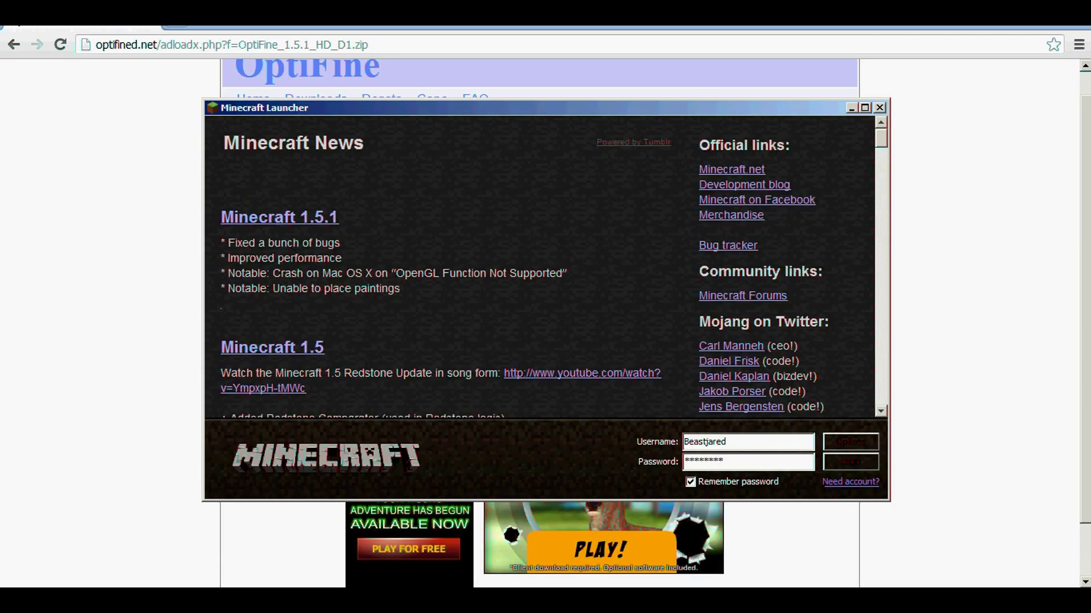
Log in from the Minecraft Launcher with the remembered account and load a singleplayer world in full screen.
left_click(843, 463)
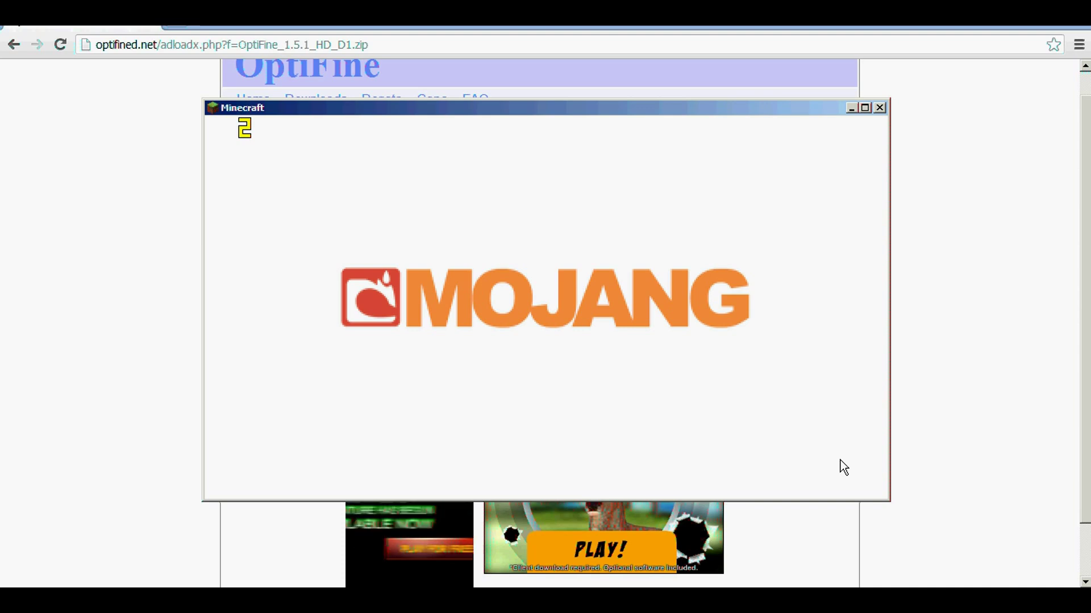
key("F11")
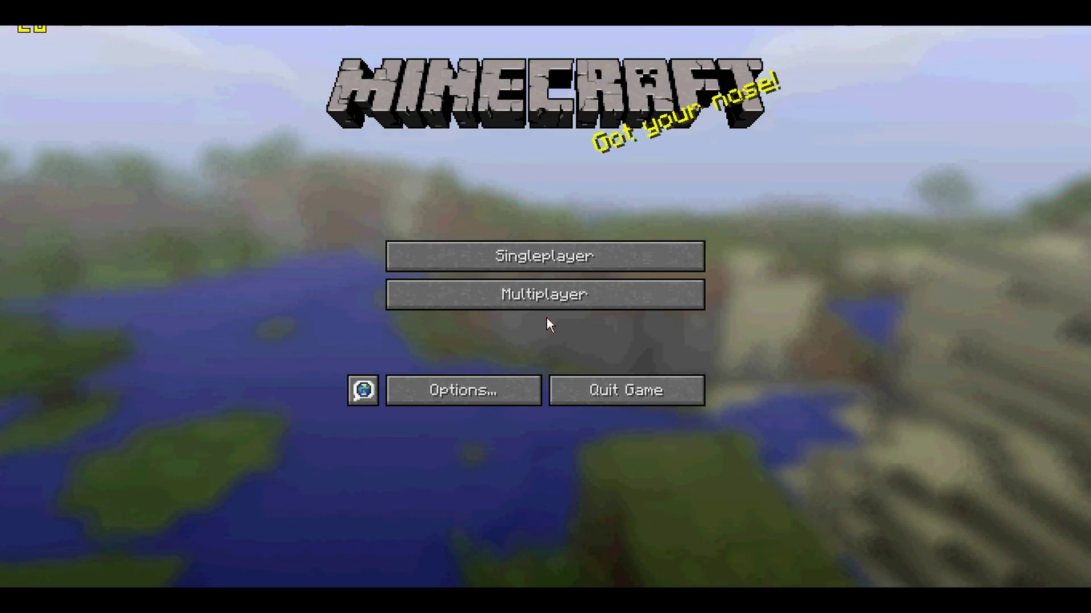
left_click(536, 263)
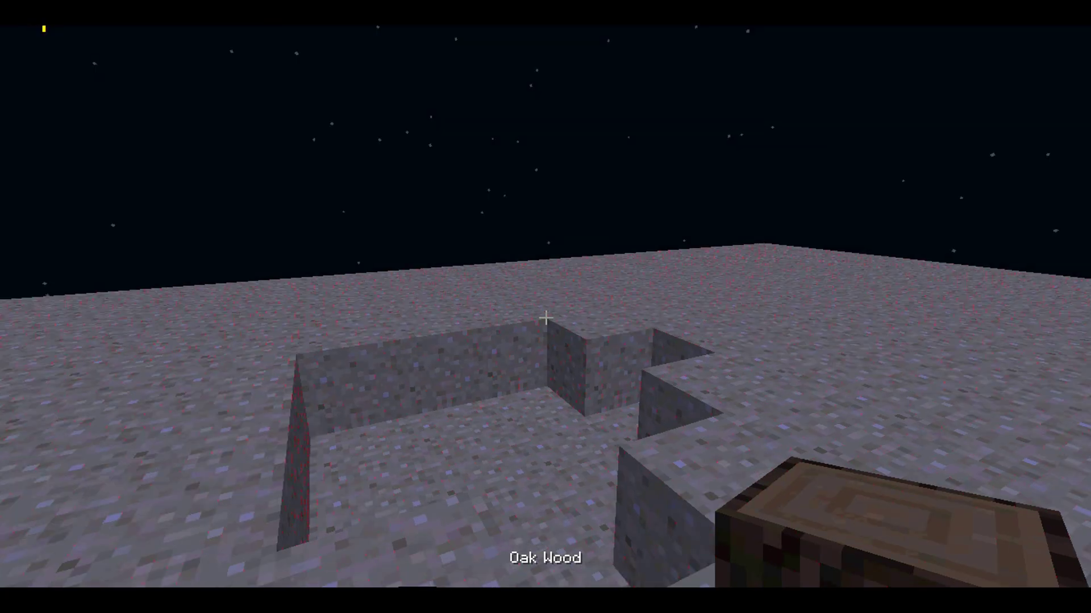
Examine the OptiFine options in Video Settings, including the Performance and Other settings, and return to the world.
key("Escape")
left_click(432, 302)
left_click(437, 278)
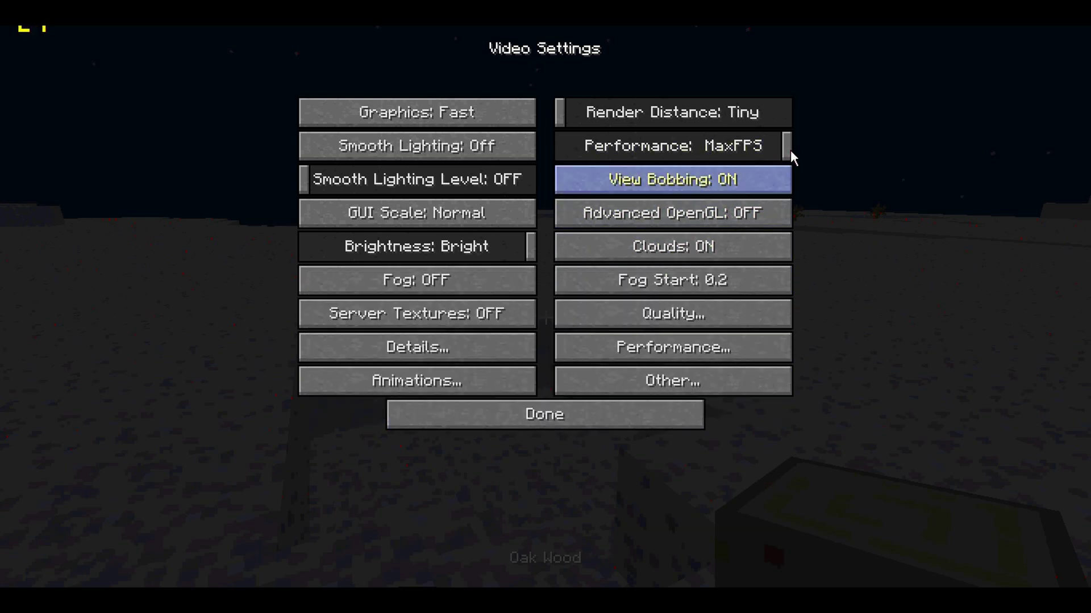
left_click(731, 343)
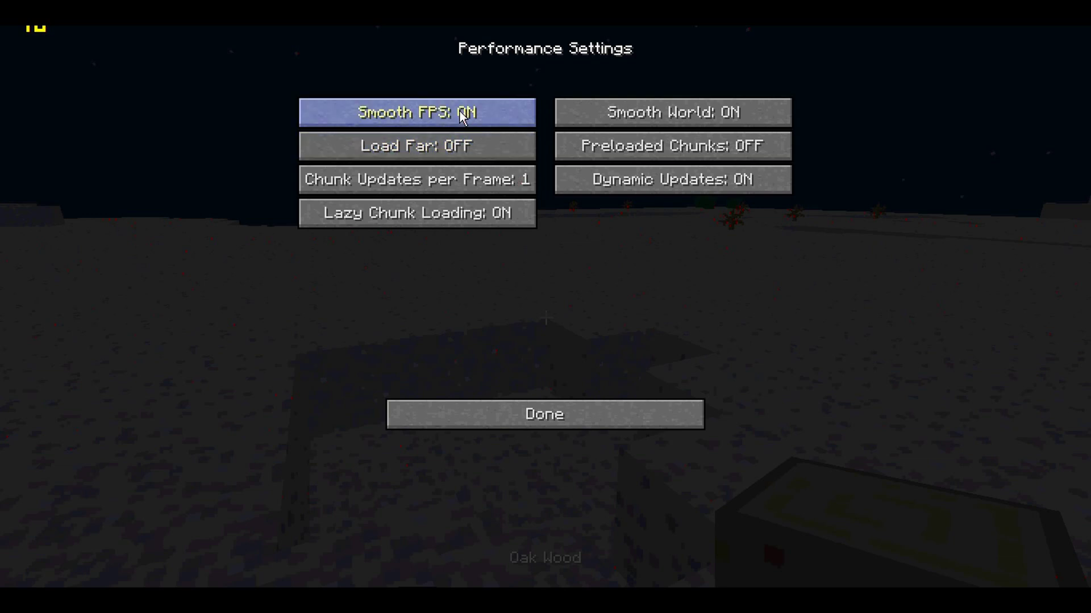
mouse_move(433, 150)
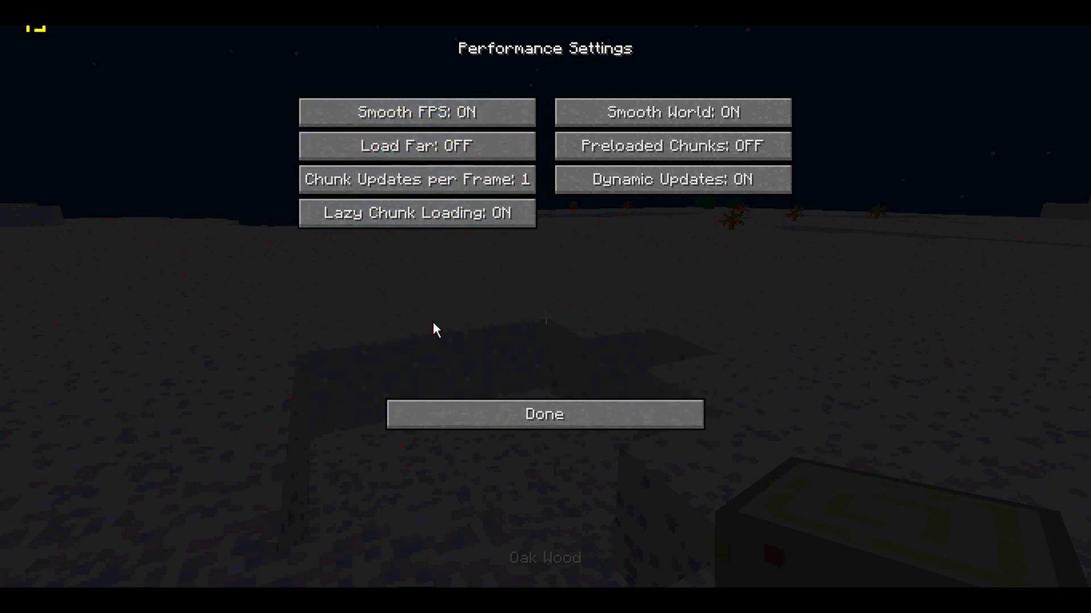
left_click(535, 416)
left_click(614, 382)
left_click(554, 413)
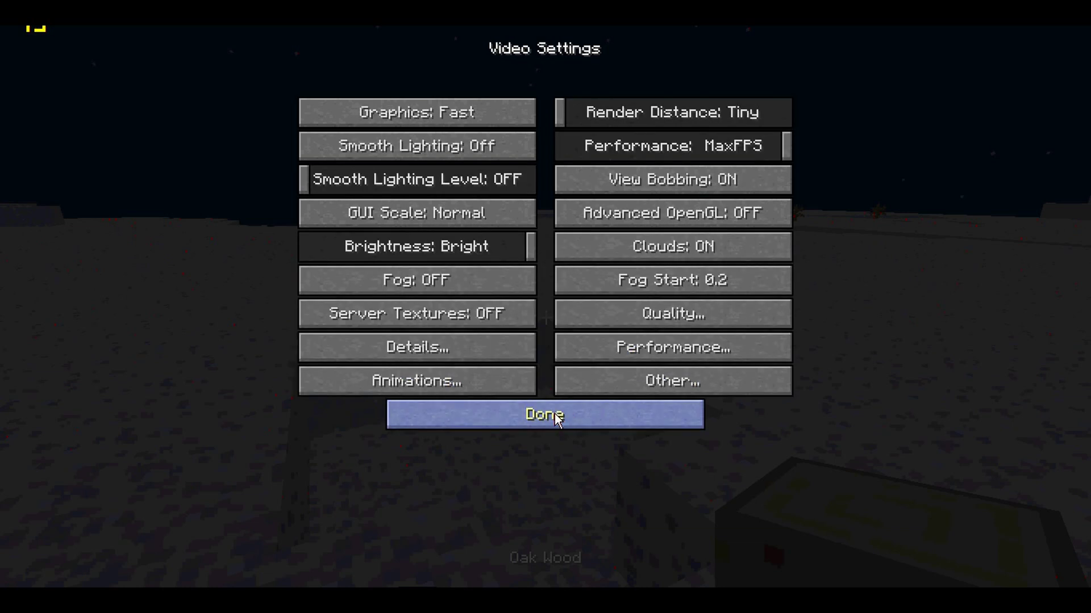
left_click(545, 414)
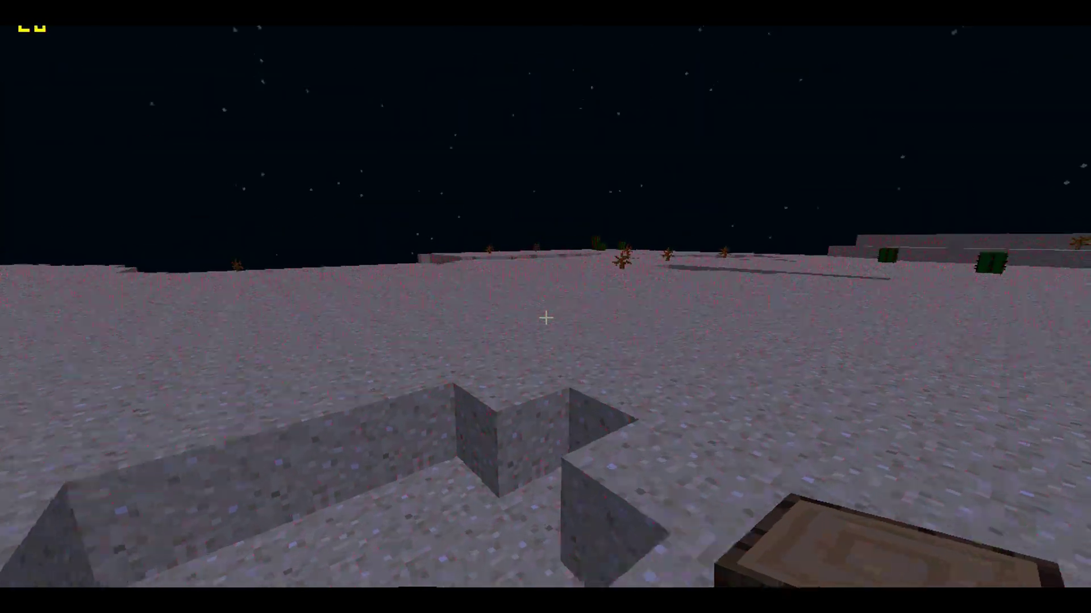
Walk around the singleplayer world to check how smoothly the modded game runs.
key("w")
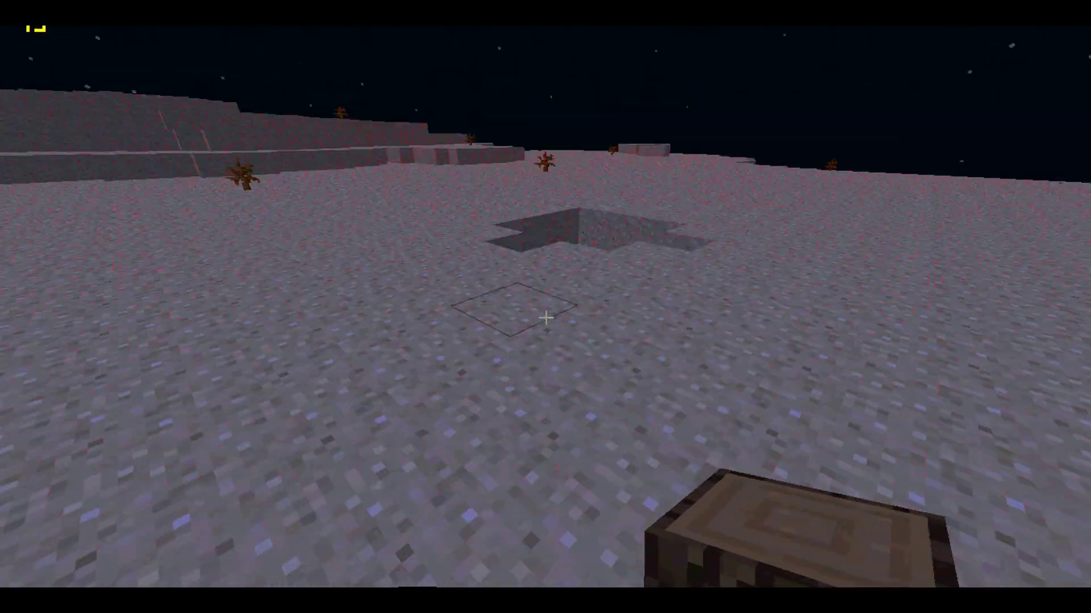
key("w")
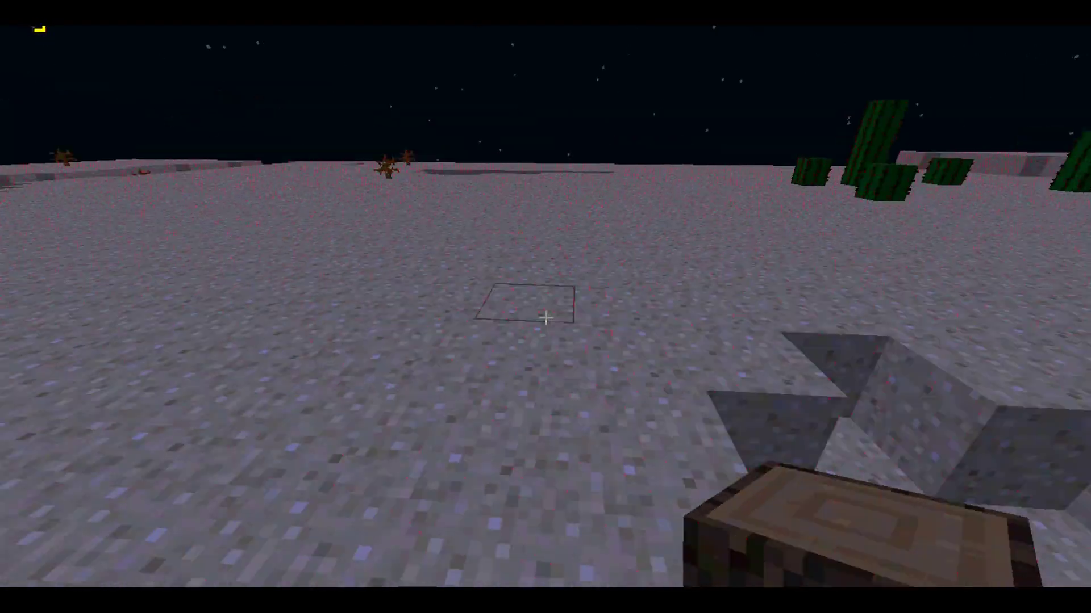